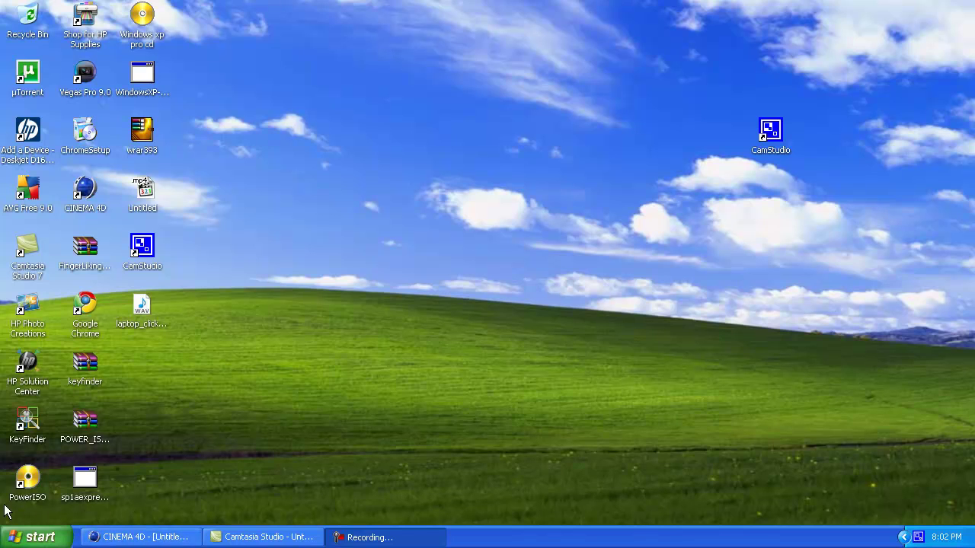
- Restore the CINEMA 4D window with the OPTICALFLARE text scene from the taskbar
left_click(187, 538)
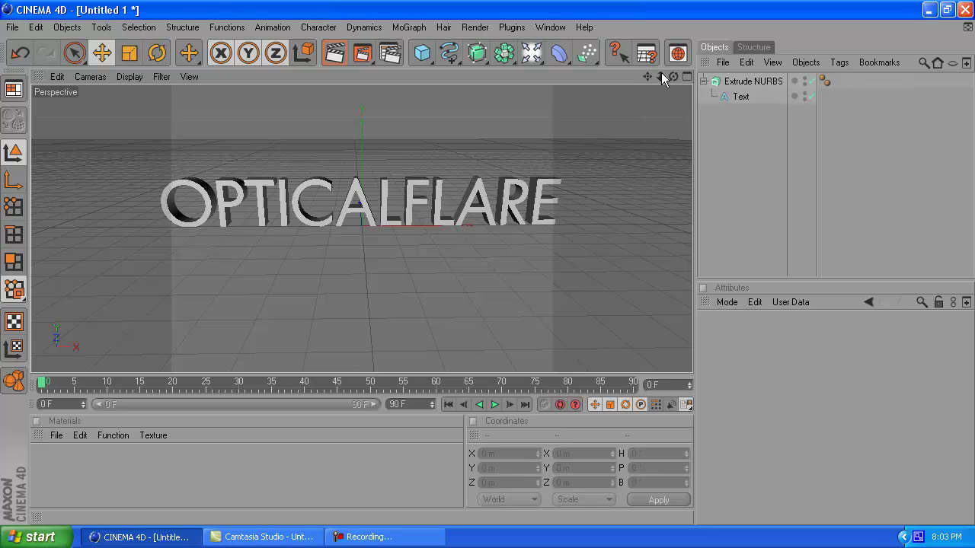
- Orbit the perspective view to look down at the extruded OPTICALFLARE text at an angle
left_click_drag(673, 76, 493, 206)
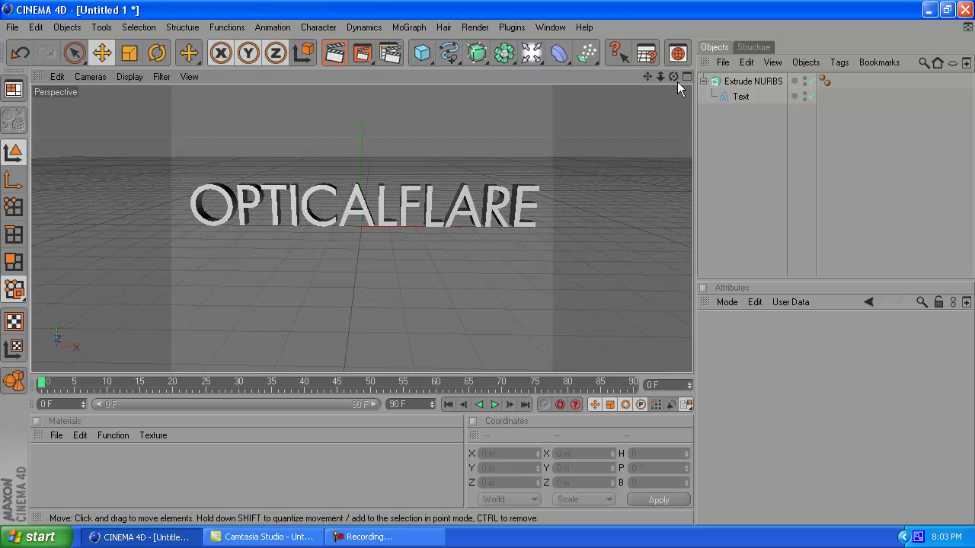
left_click_drag(673, 76, 660, 78)
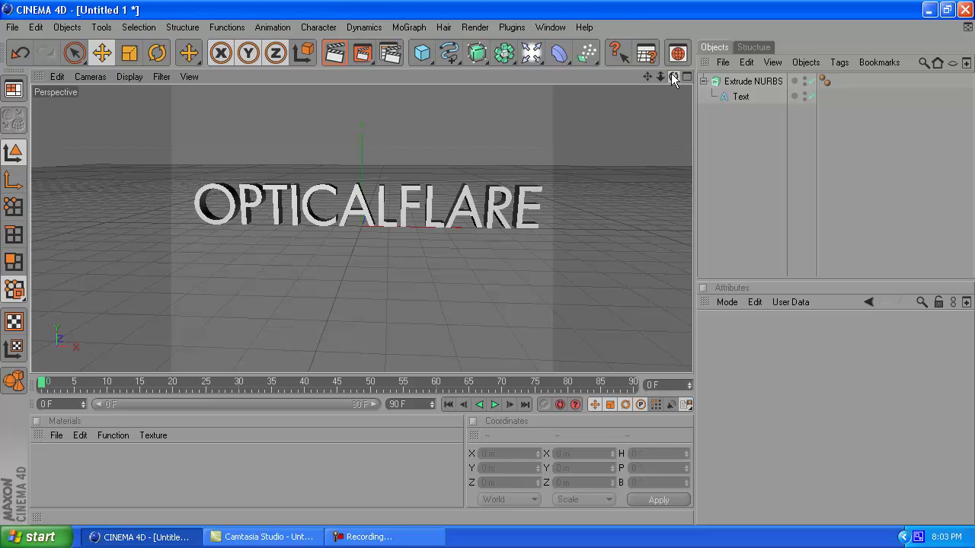
left_click(732, 96)
left_click(734, 82)
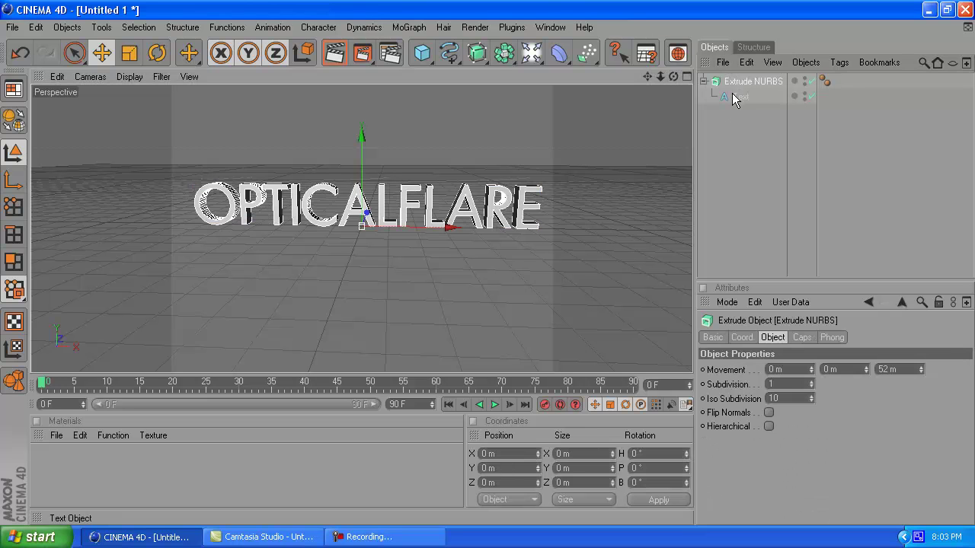
left_click(751, 204)
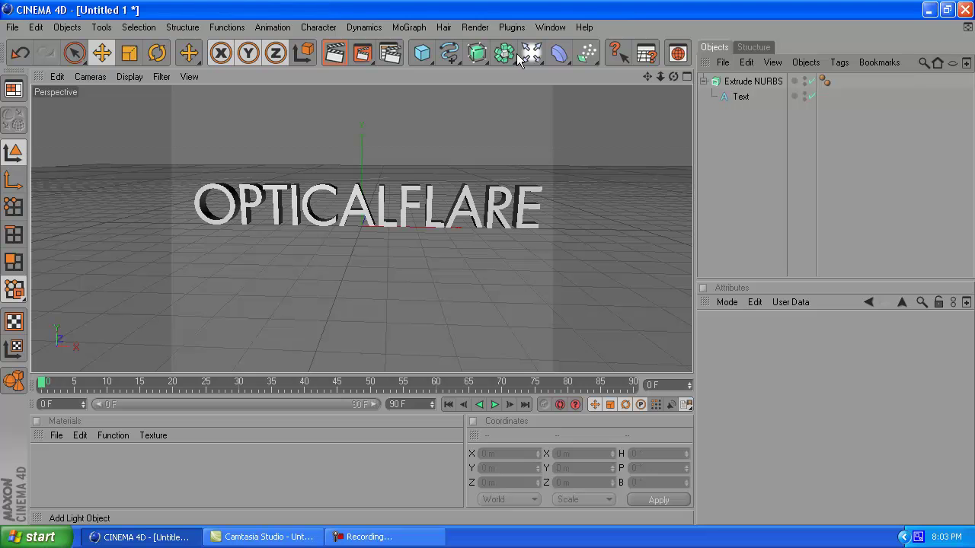
left_click_drag(672, 77, 601, 70)
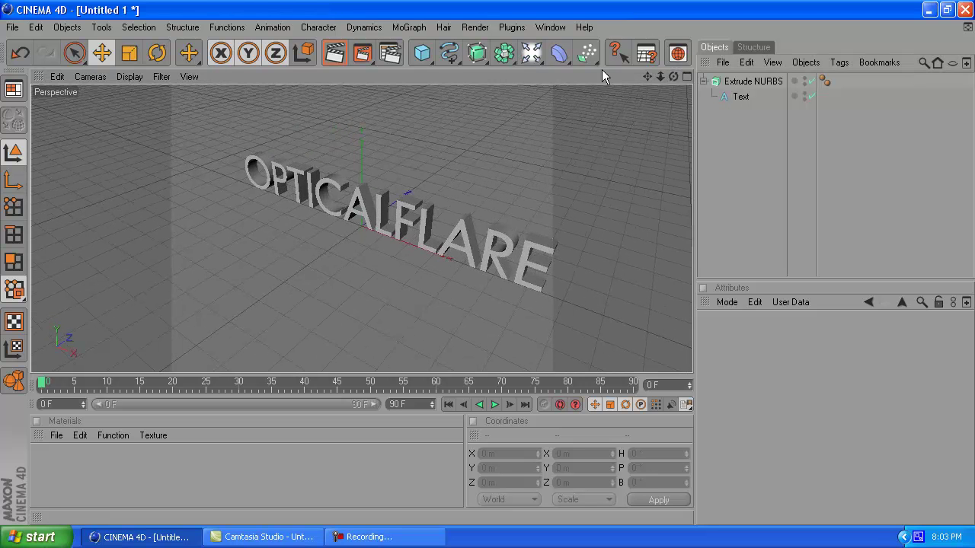
- Add two omni lights: push the first toward the viewer, and raise Light.1 to Y 193.78 m
left_click(539, 59)
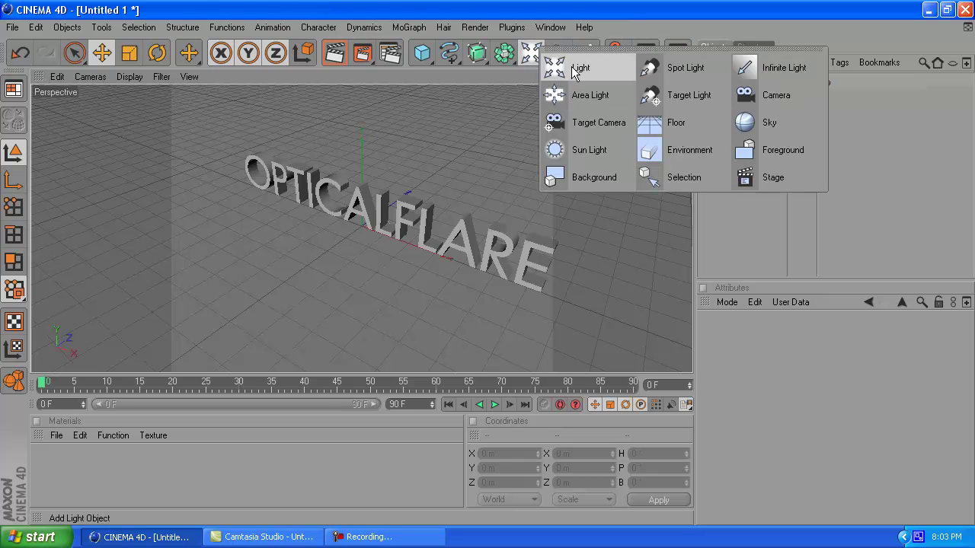
left_click(607, 67)
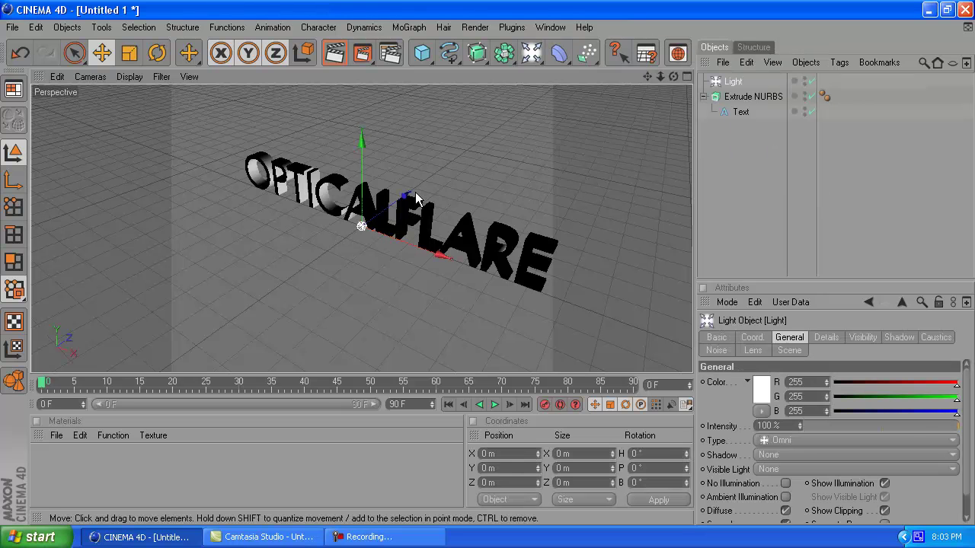
left_click_drag(411, 195, 364, 224)
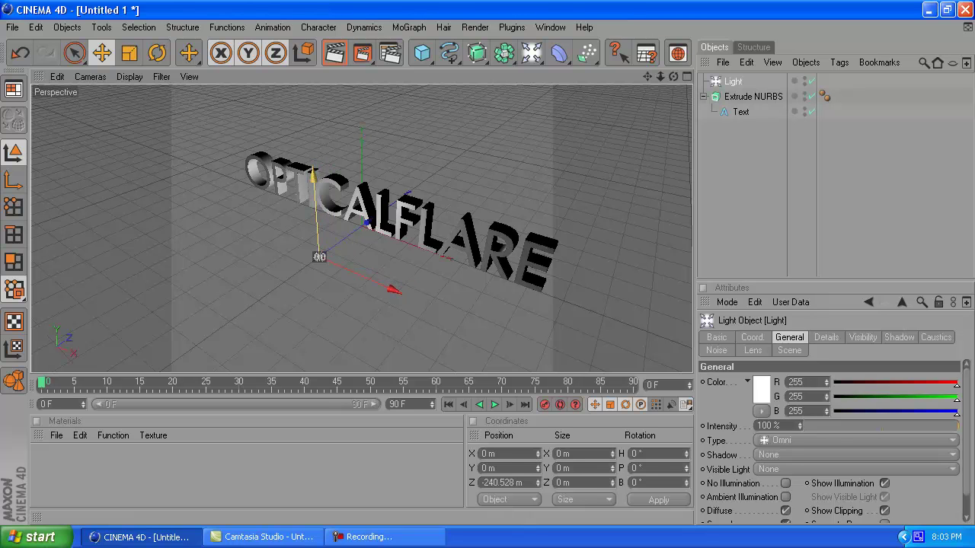
left_click_drag(319, 257, 318, 240)
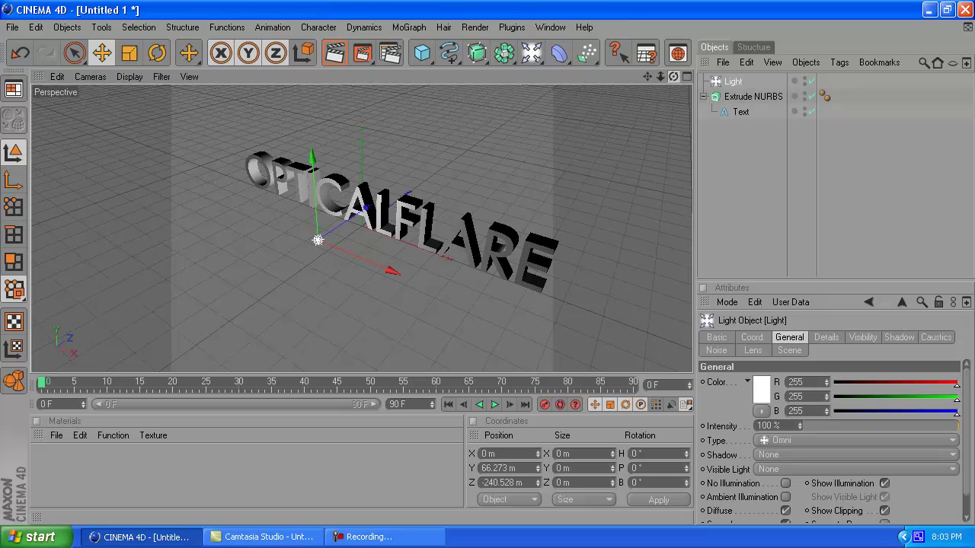
left_click_drag(673, 76, 685, 99)
left_click_drag(561, 50, 569, 67)
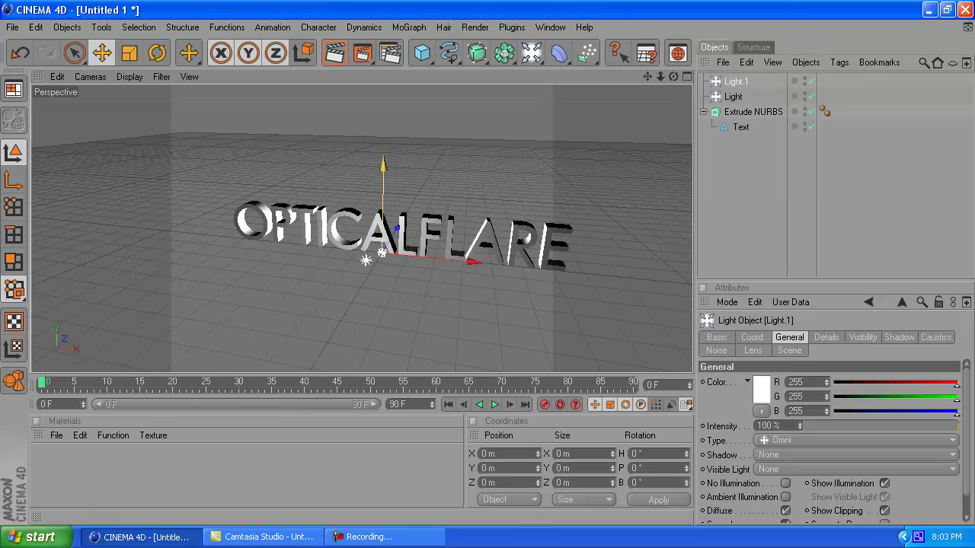
left_click_drag(383, 251, 382, 202)
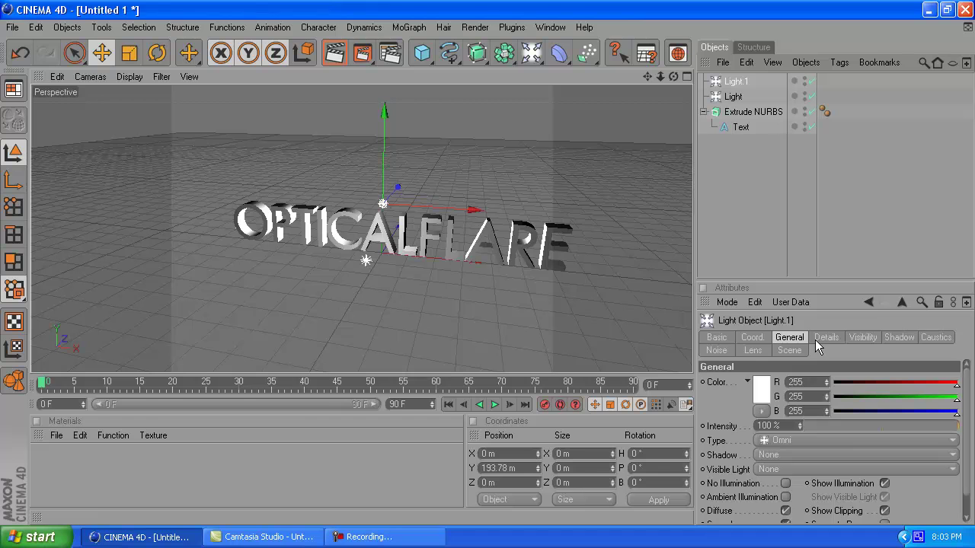
- Set Light.1's lens Glow to the Artifact preset
left_click_drag(752, 279, 753, 239)
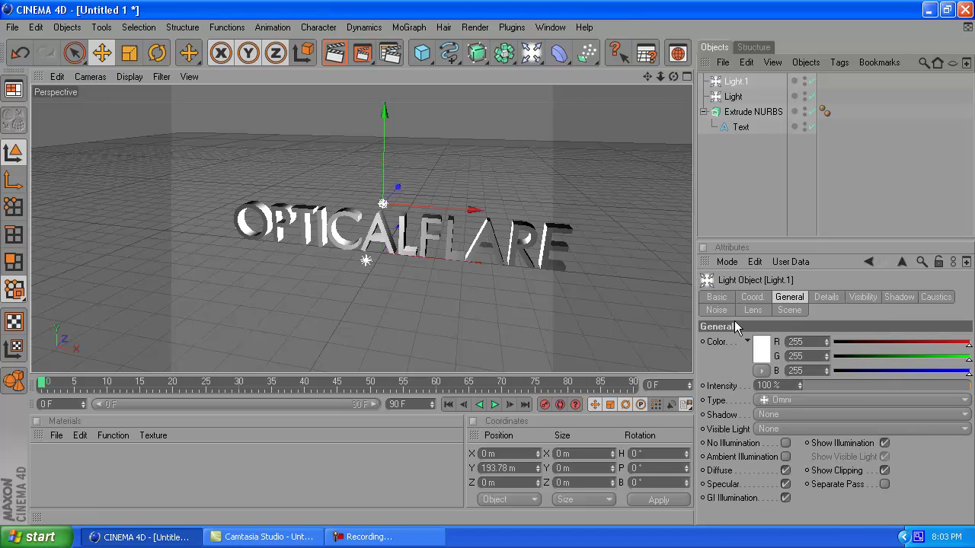
left_click(751, 310)
left_click(791, 418)
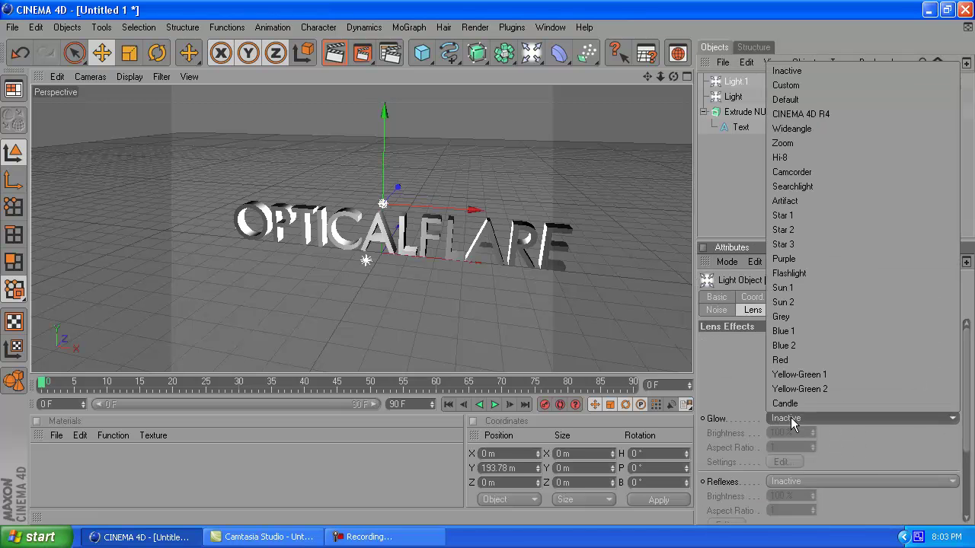
left_click(800, 200)
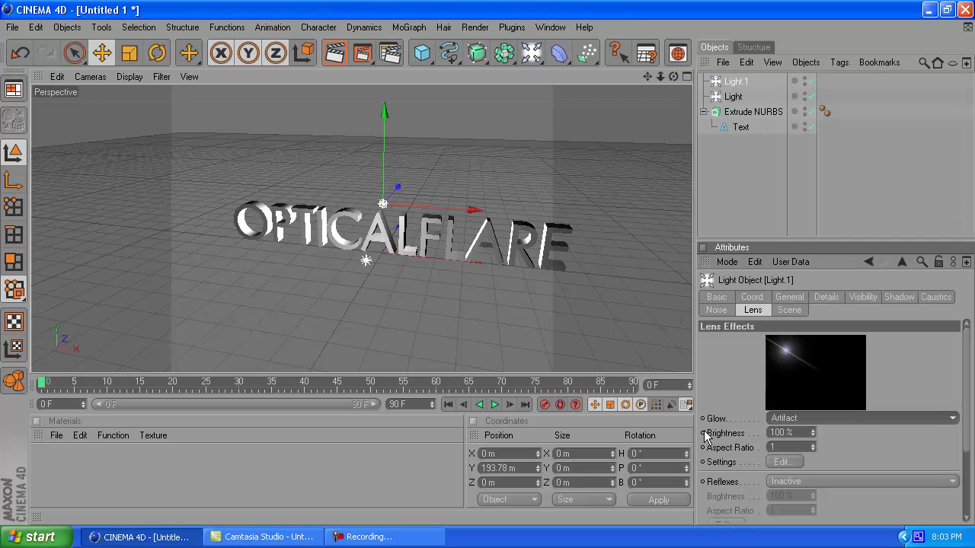
- In the glow editor, make the glow colour bright green (RGB 0, 255, 64)
left_click(774, 463)
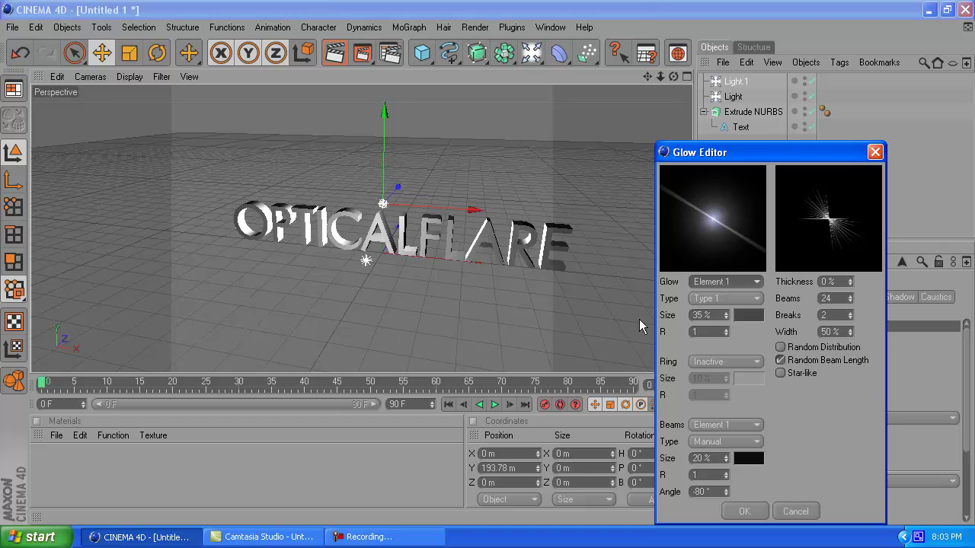
left_click(746, 315)
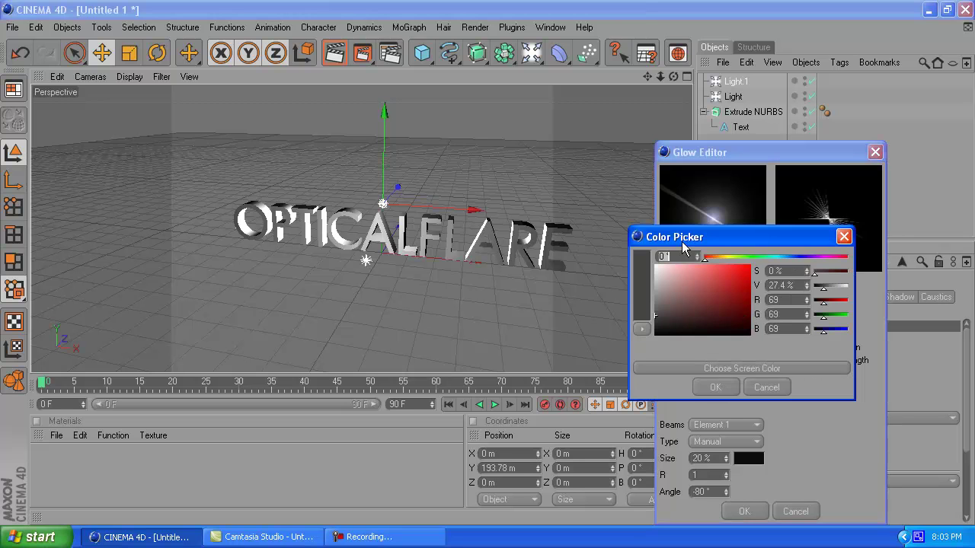
left_click_drag(681, 242, 707, 240)
left_click(676, 281)
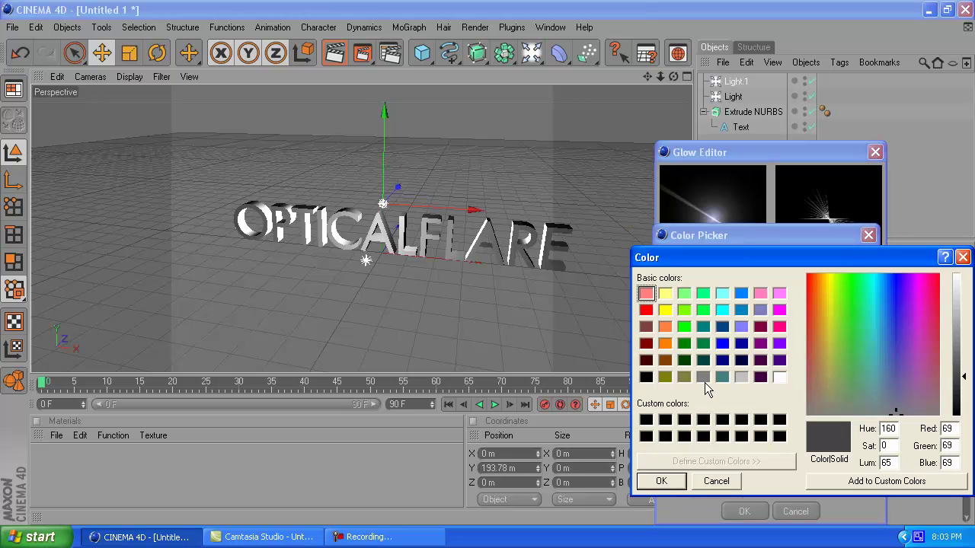
left_click(703, 309)
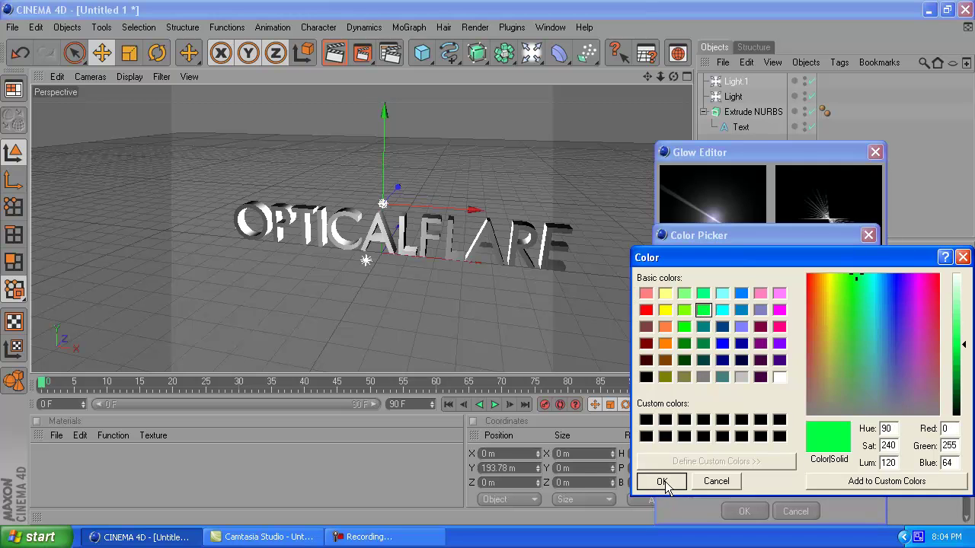
left_click(661, 480)
- Give the glow 50% size, R 0.15, 3 beams and 0 breaks
left_click(740, 386)
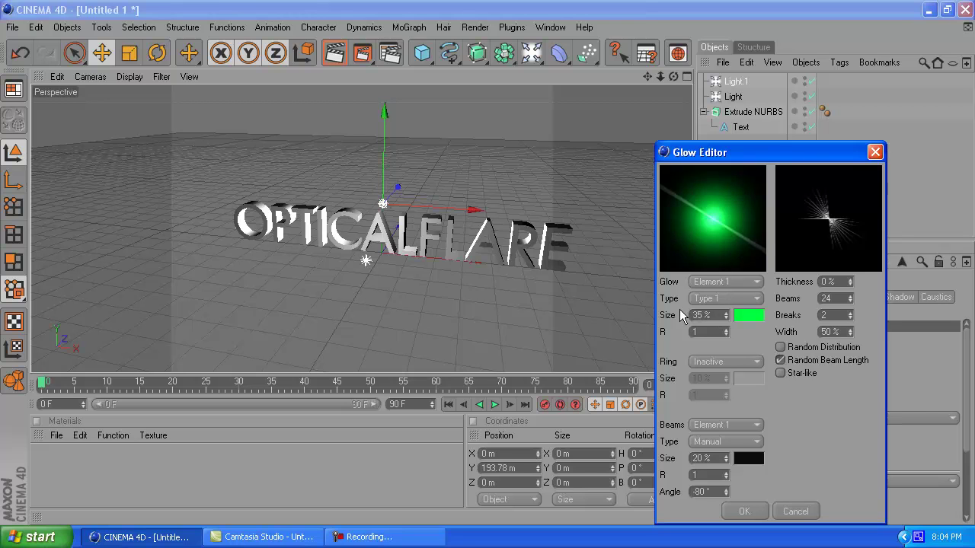
left_click_drag(707, 315, 693, 315)
key("Tab")
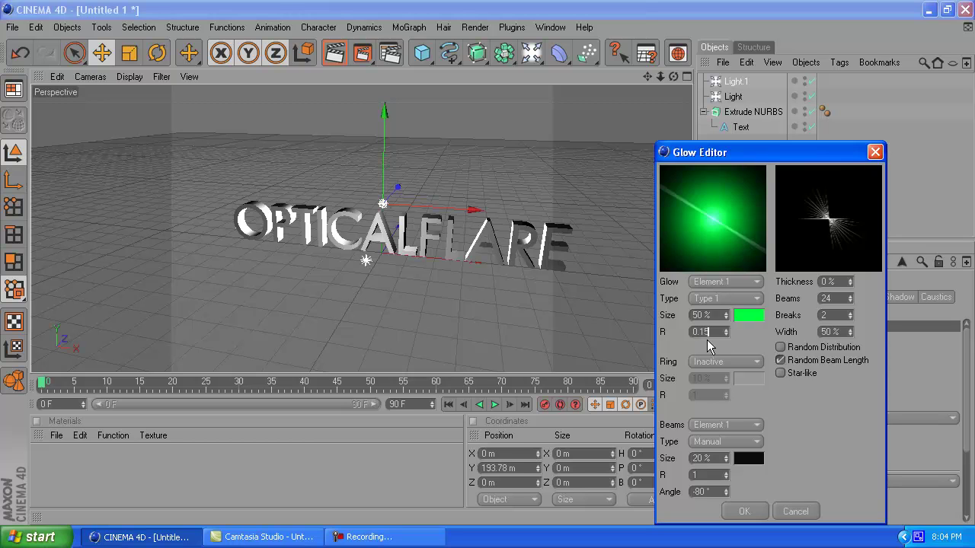
type("0.15")
key("Tab")
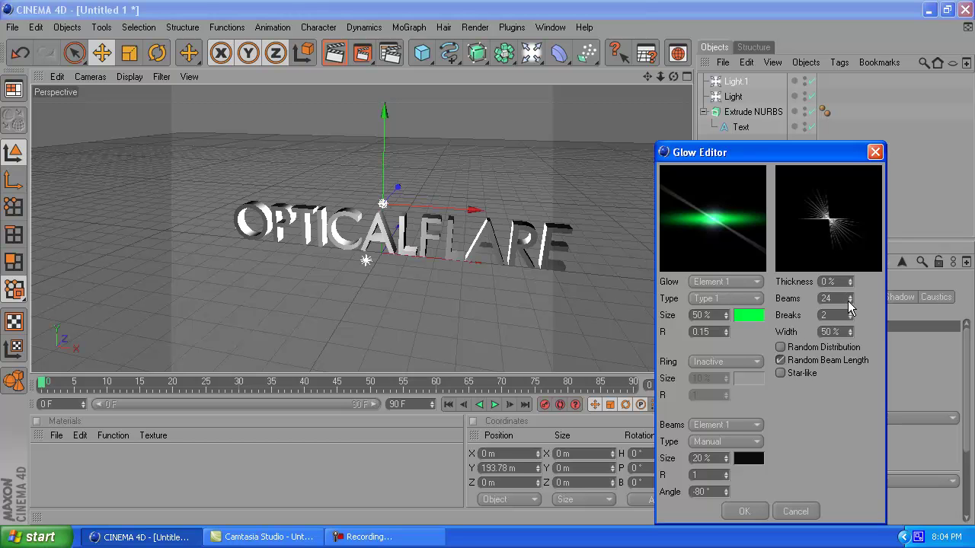
left_click_drag(849, 299, 849, 335)
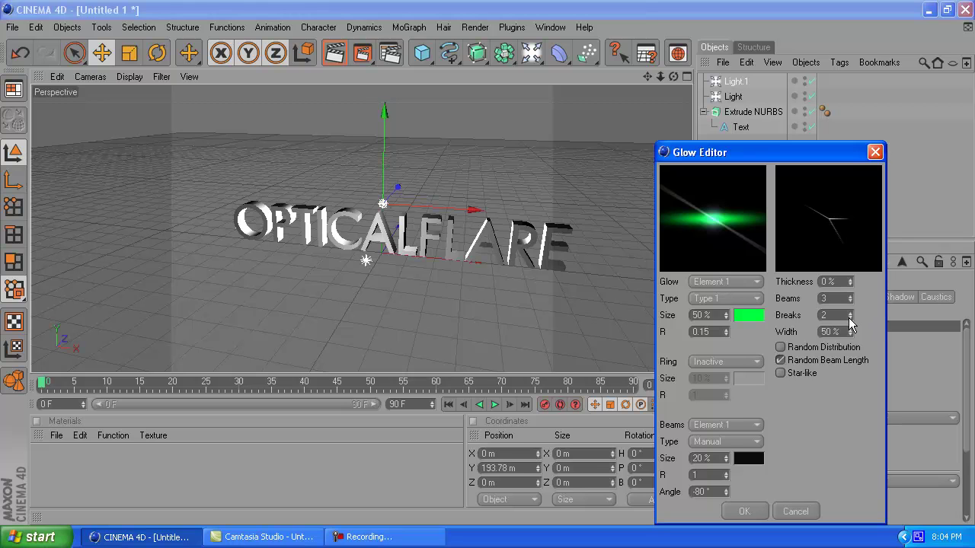
left_click_drag(849, 315, 849, 328)
- Apply the custom glow, set Lens Rotation to 31°, and render the perspective view
left_click(744, 512)
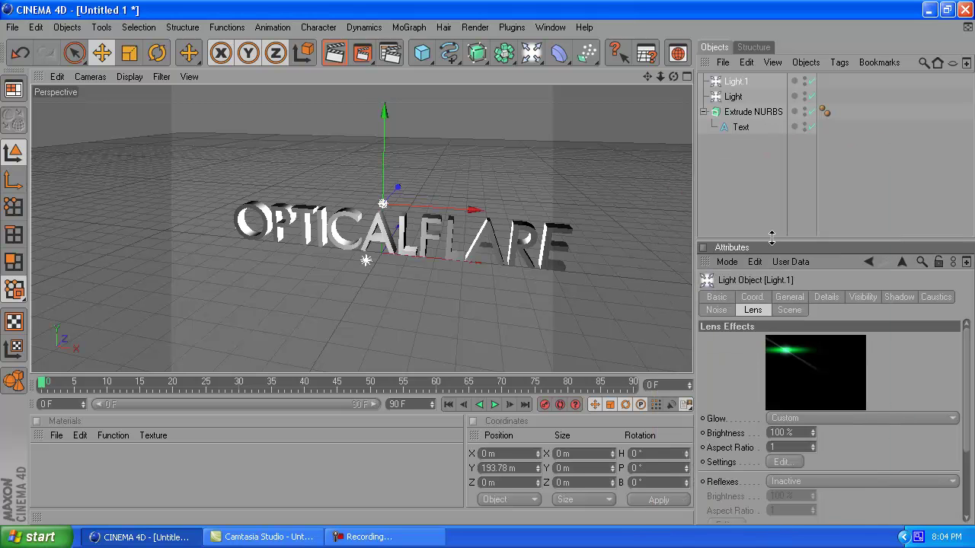
left_click_drag(771, 239, 772, 165)
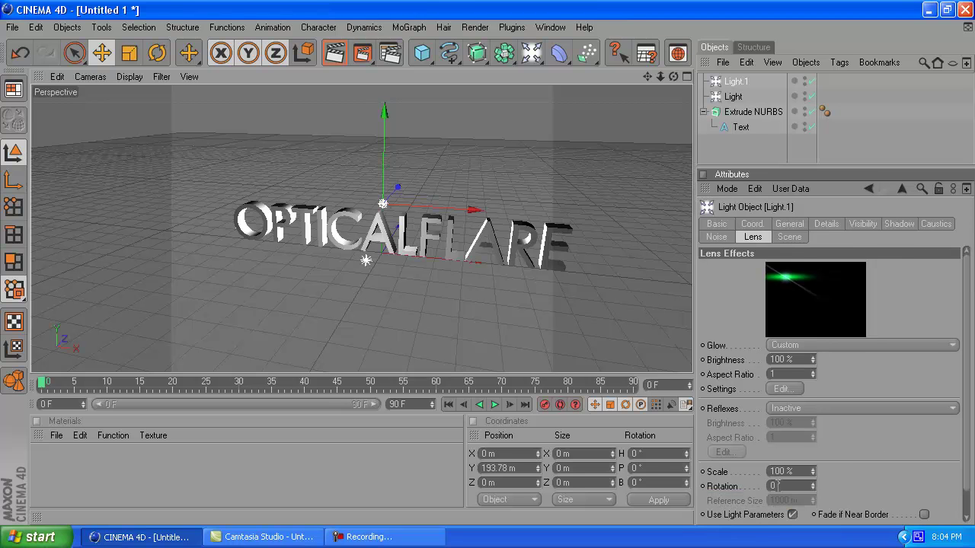
type("3")
type("1")
key("Return")
left_click_drag(674, 76, 656, 78)
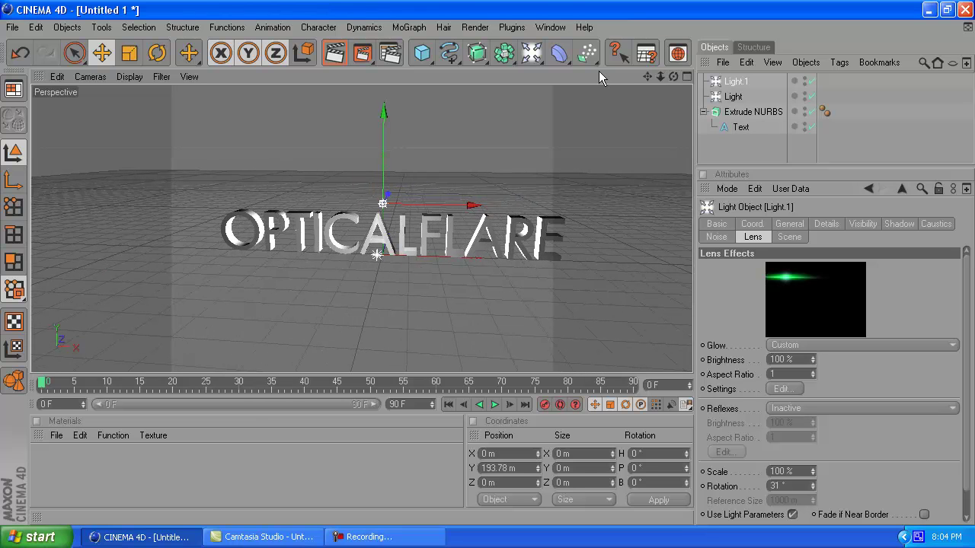
left_click(342, 53)
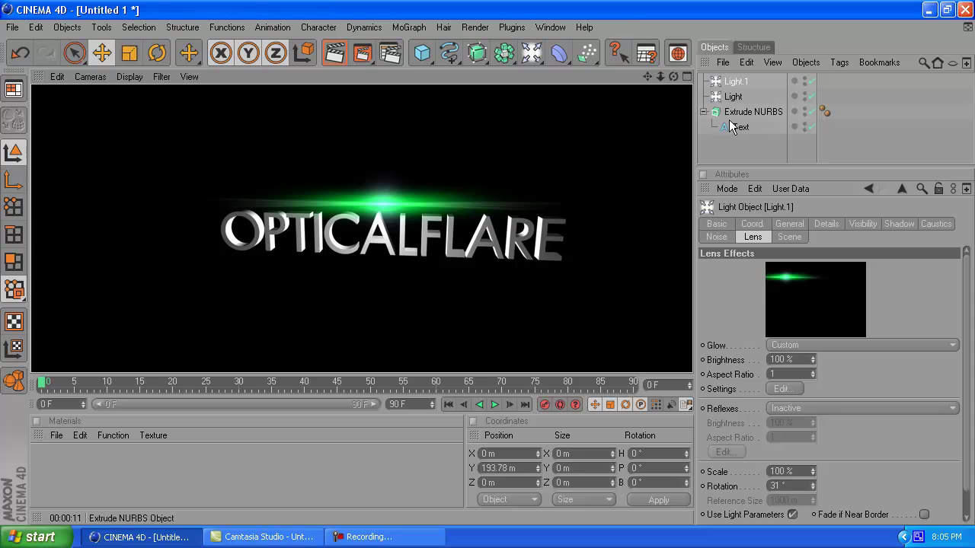
- Select Light.1 in the Object Manager and copy it
left_click(750, 131)
left_click_drag(673, 76, 658, 80)
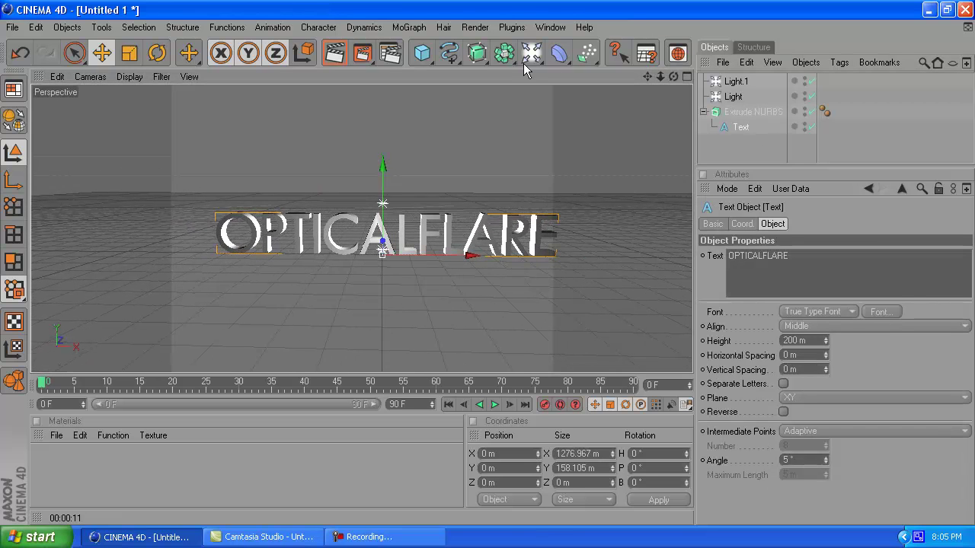
left_click(746, 80)
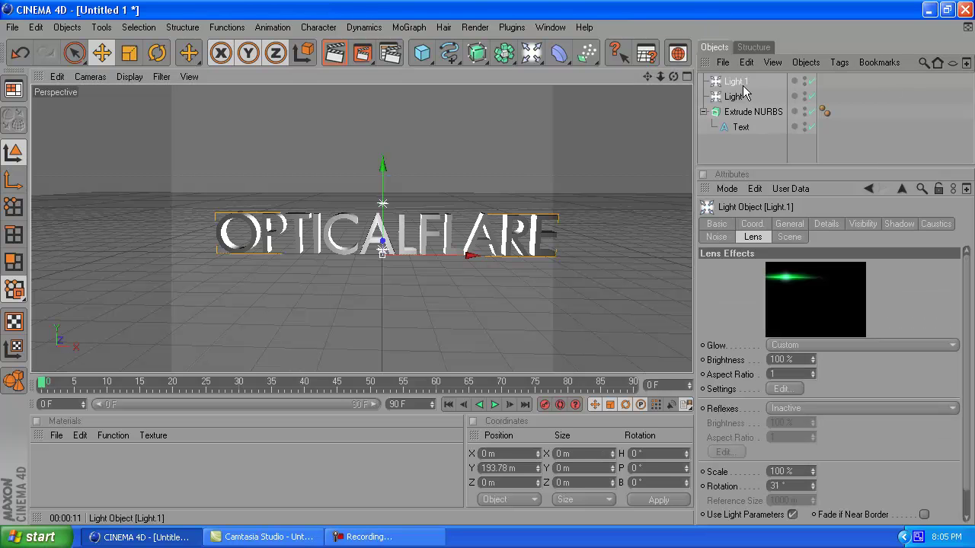
left_click(723, 62)
left_click(745, 62)
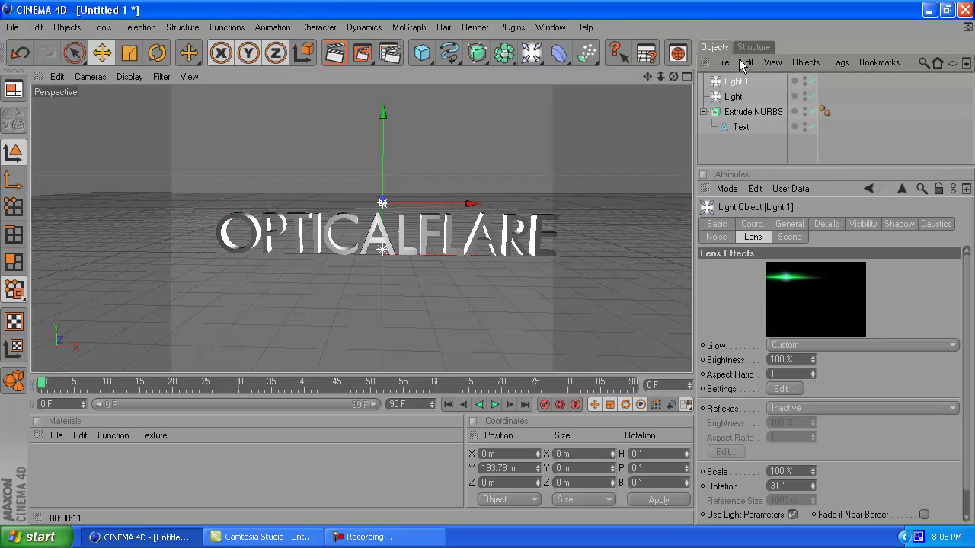
left_click(746, 62)
left_click(757, 137)
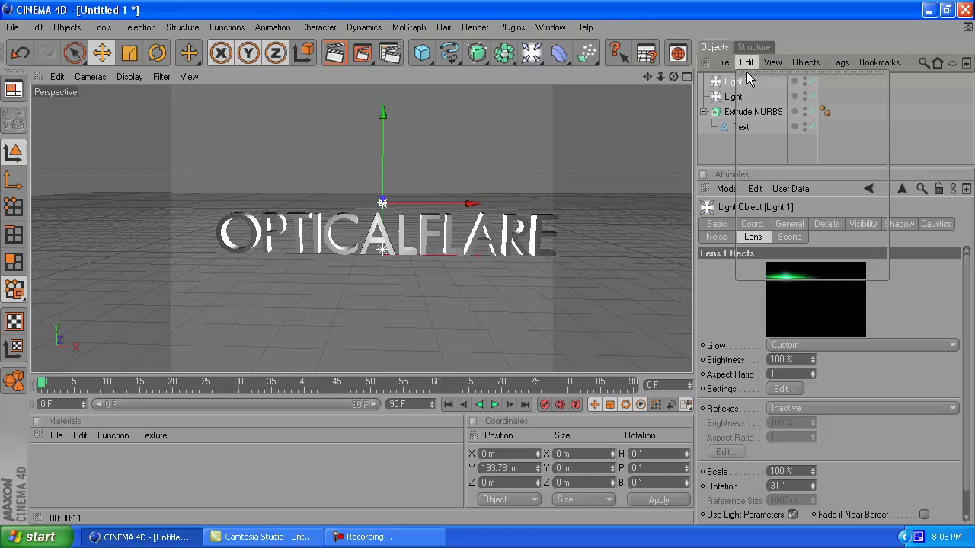
- Paste the copy as Light.2, move it down to Y -26.919 m, and render the view
left_click(746, 62)
left_click(762, 146)
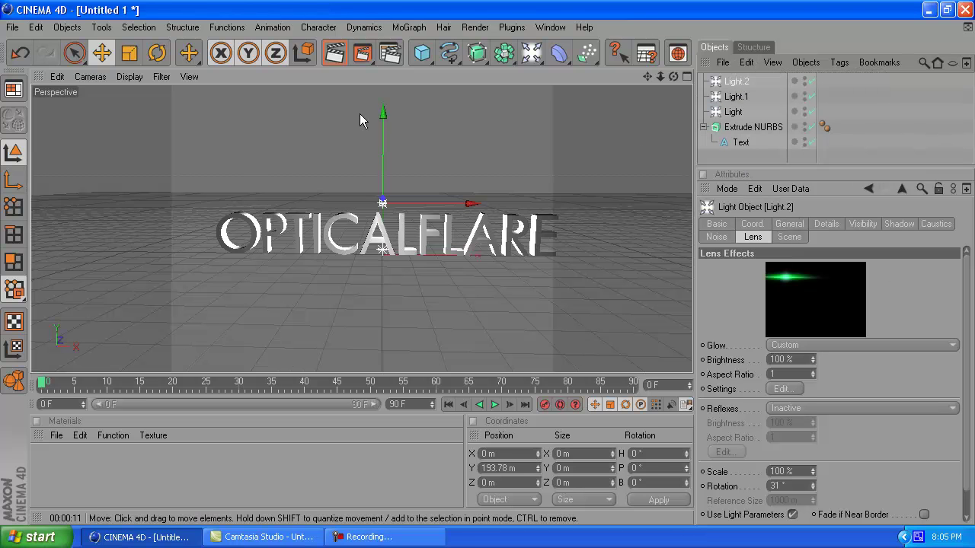
left_click_drag(384, 119, 384, 178)
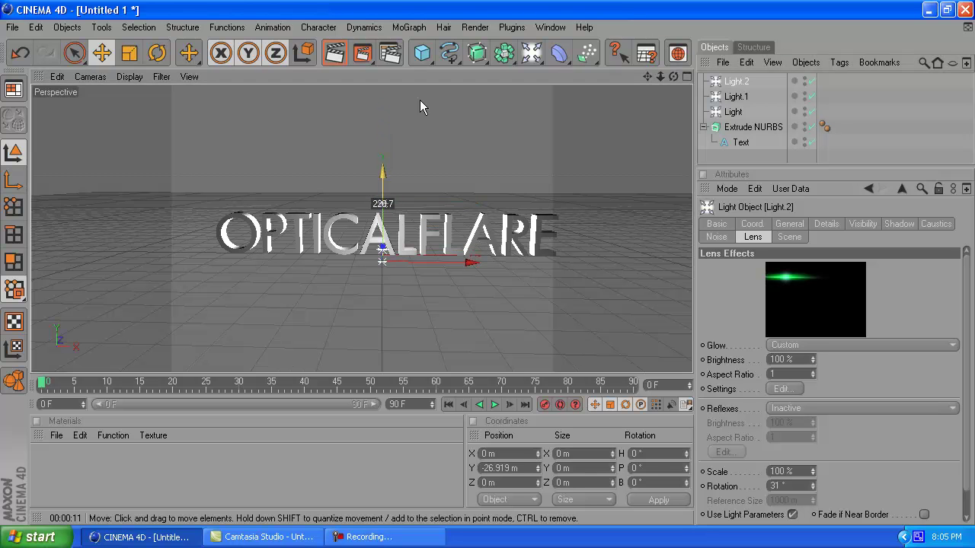
left_click(332, 56)
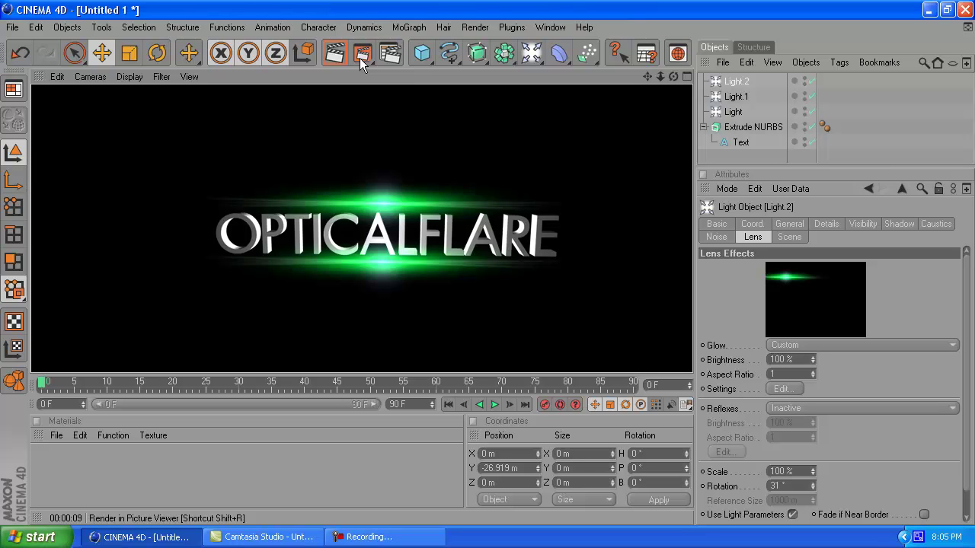
- Enable automatic keyframing and, at frame 90, slide Light.2 right to X 304.79 m
left_click(725, 150)
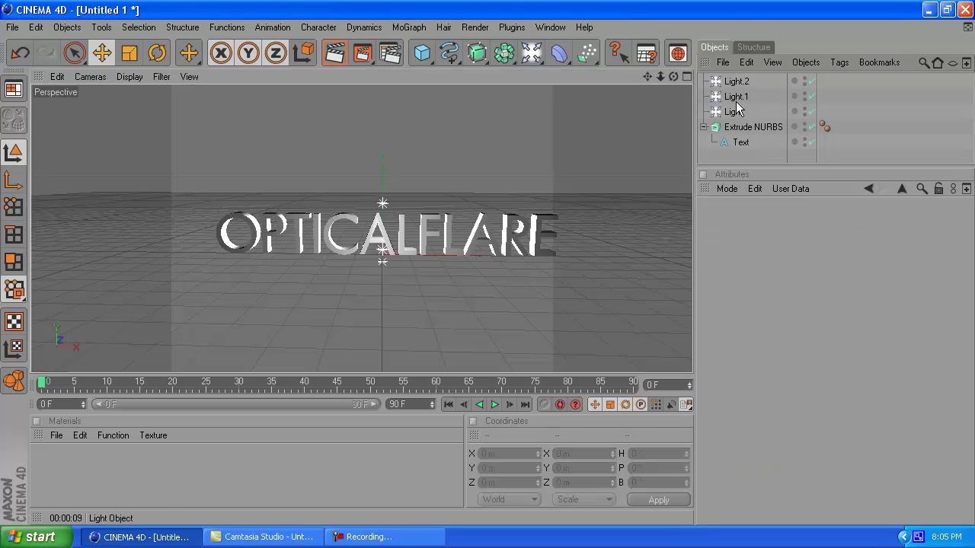
left_click(737, 82)
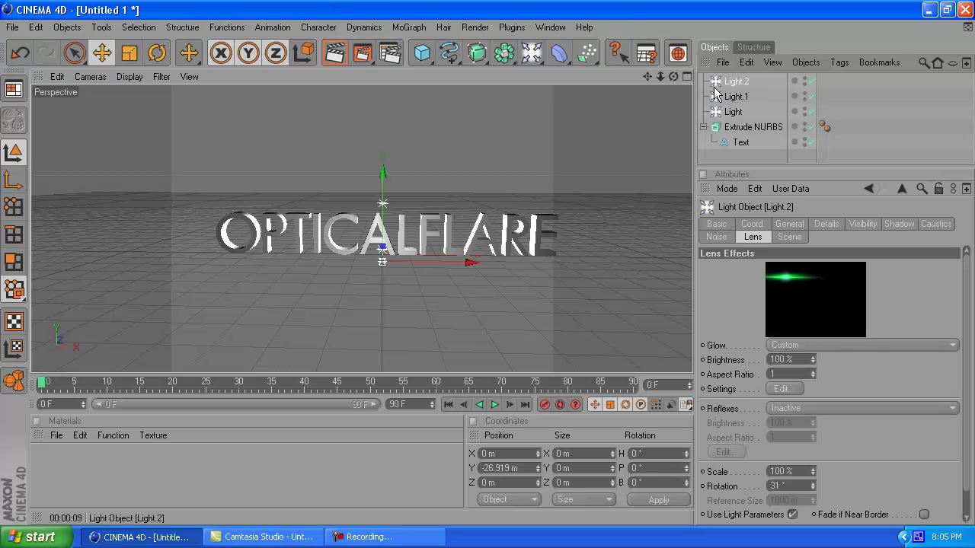
left_click(559, 404)
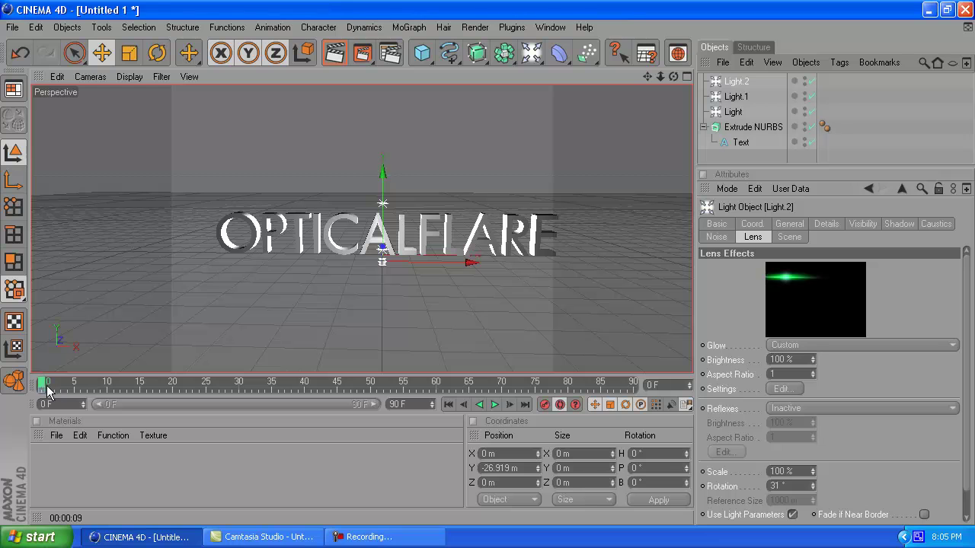
left_click_drag(47, 386, 633, 385)
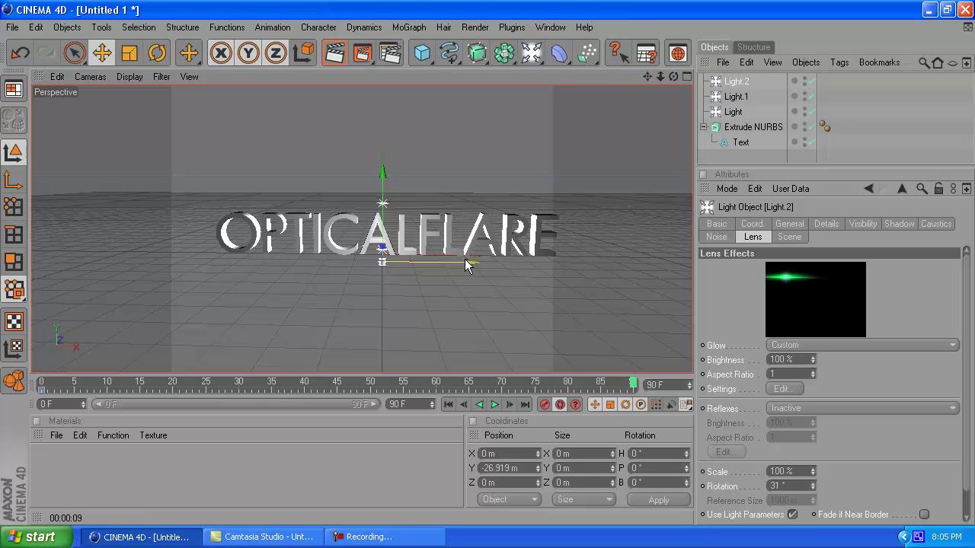
left_click_drag(468, 265, 555, 263)
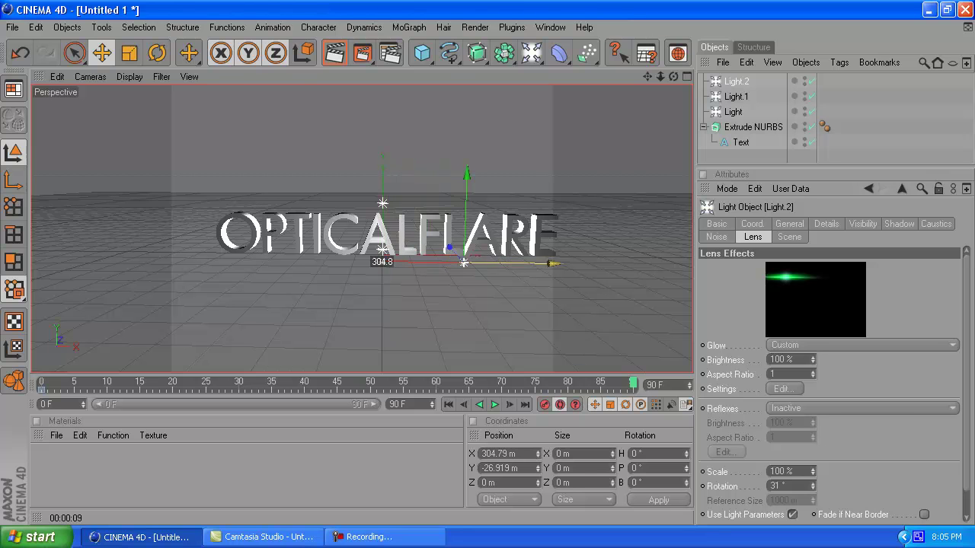
- Select Light.1 and, at frame 90, slide it left to X -264.92 m
left_click(743, 96)
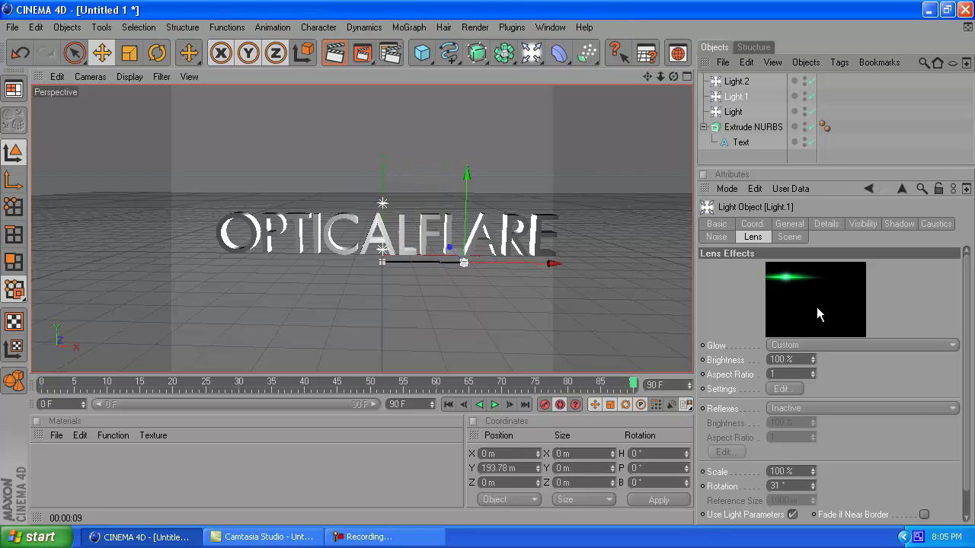
left_click_drag(630, 390, 45, 385)
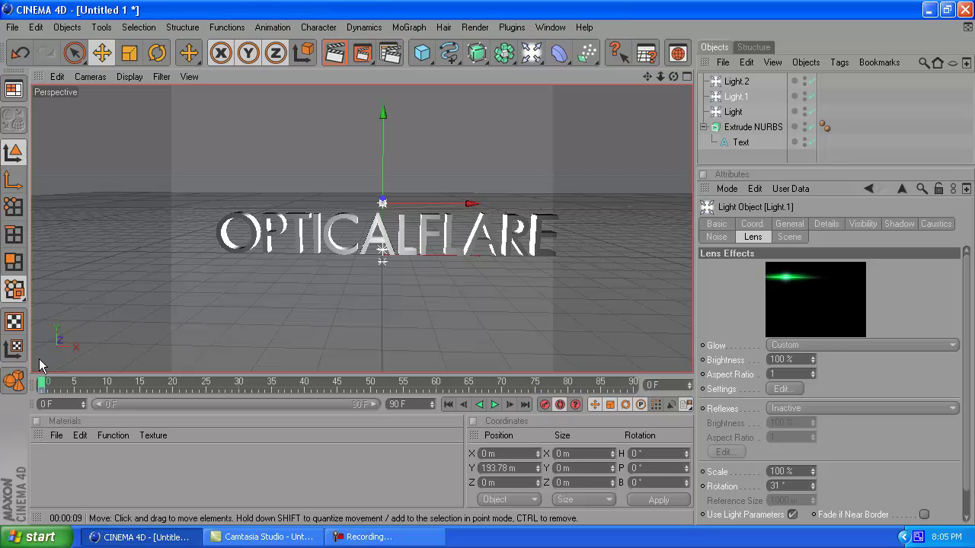
left_click_drag(44, 385, 646, 396)
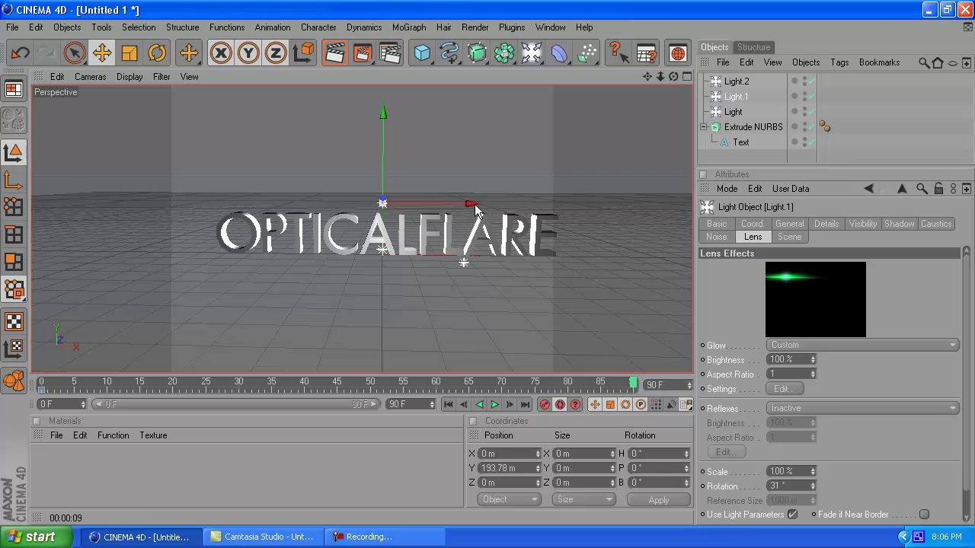
left_click_drag(475, 210, 398, 204)
- Play the 90-frame light sweep, pause it, and return to frame 0
left_click(479, 406)
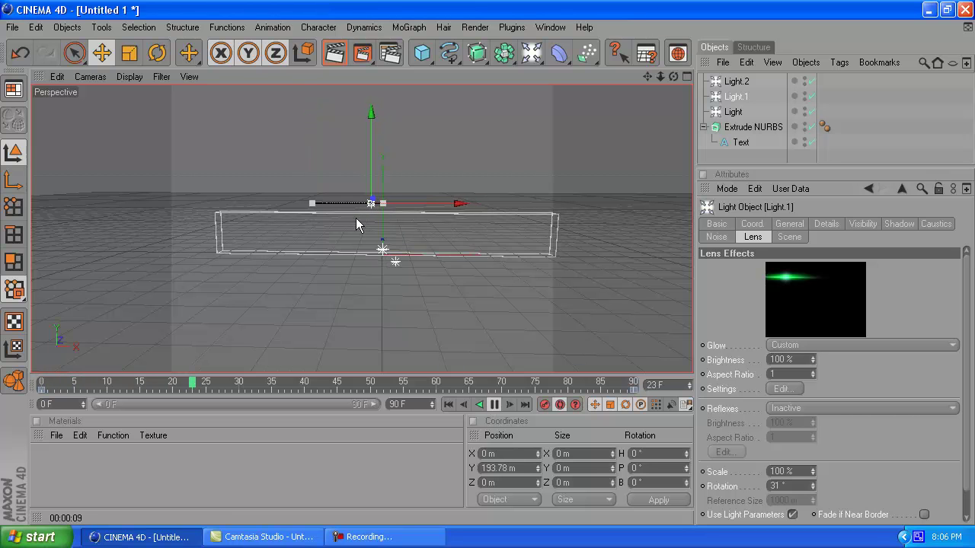
left_click(494, 404)
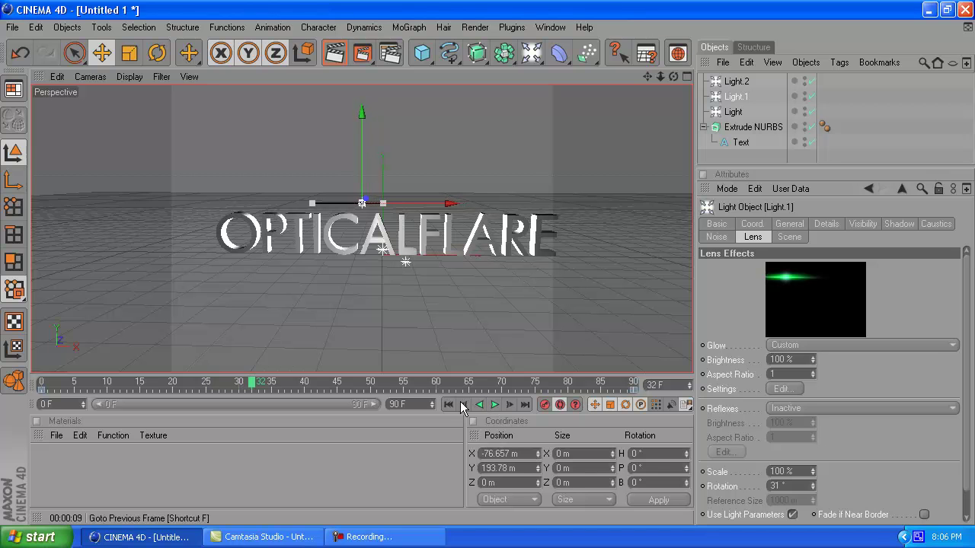
left_click(449, 405)
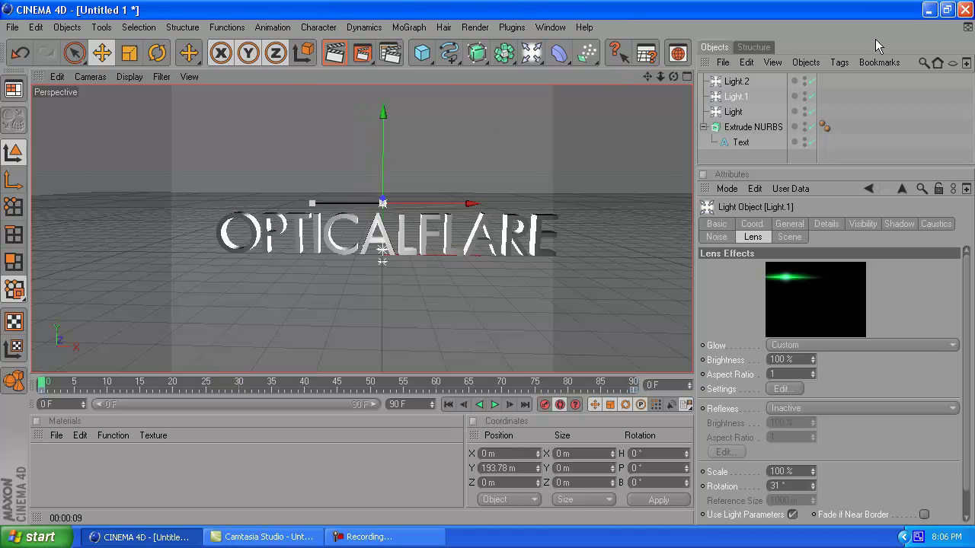